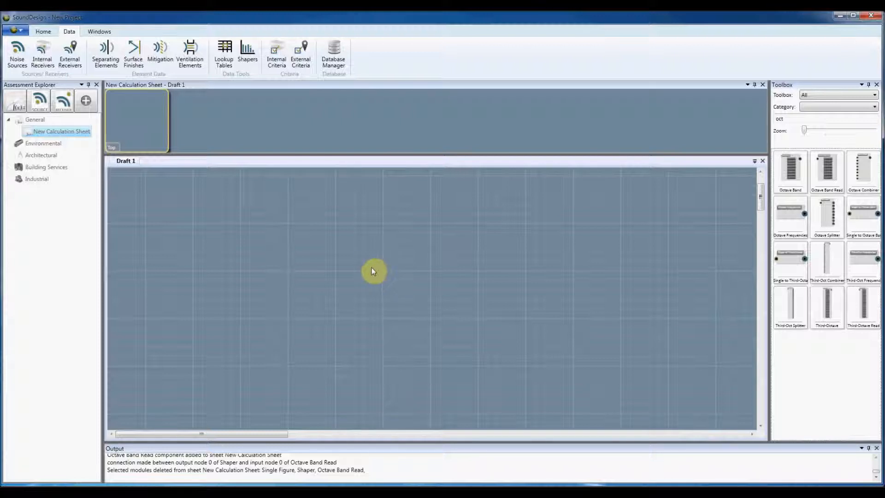
- Open the project's noise sources list and start a new source entry
{"action": "left_click", "coordinate": [19, 57]}
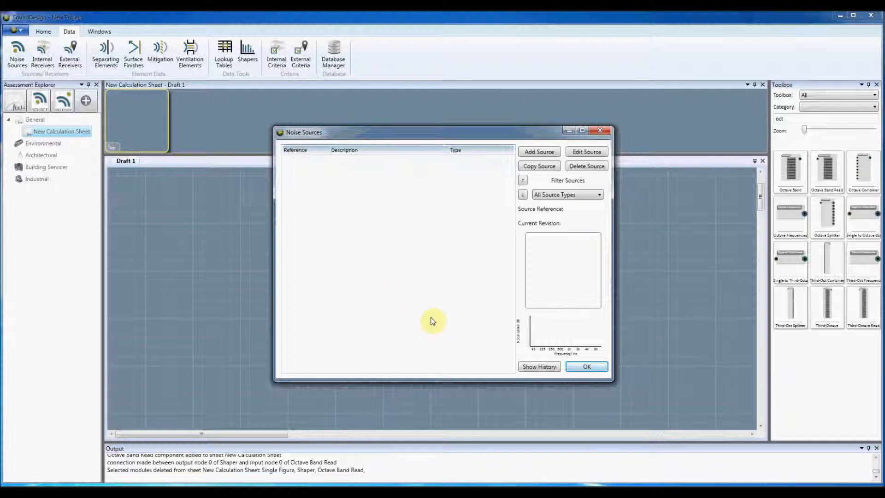
{"action": "left_click", "coordinate": [533, 155]}
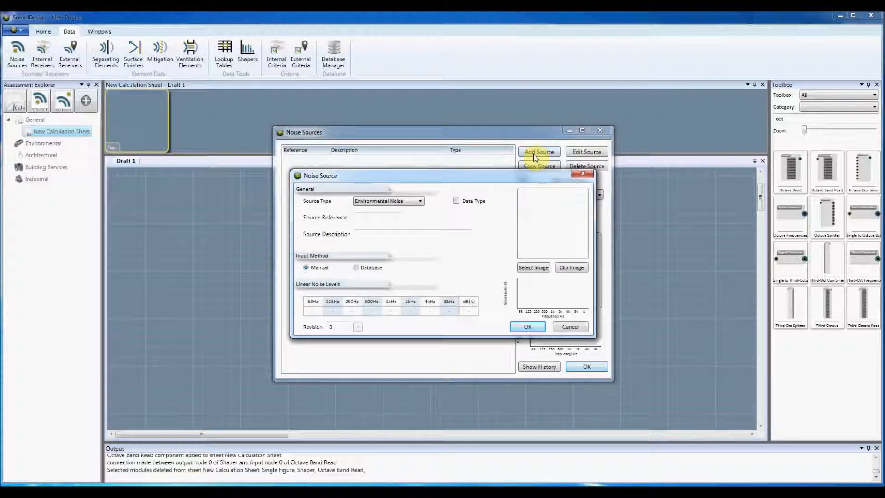
{"action": "left_click_drag", "start_coordinate": [505, 179], "coordinate": [507, 164]}
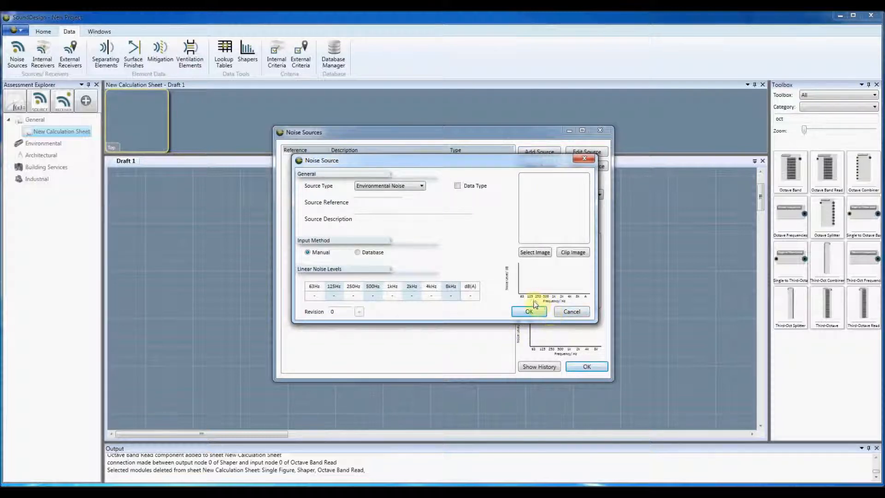
{"action": "left_click_drag", "start_coordinate": [506, 162], "coordinate": [496, 147]}
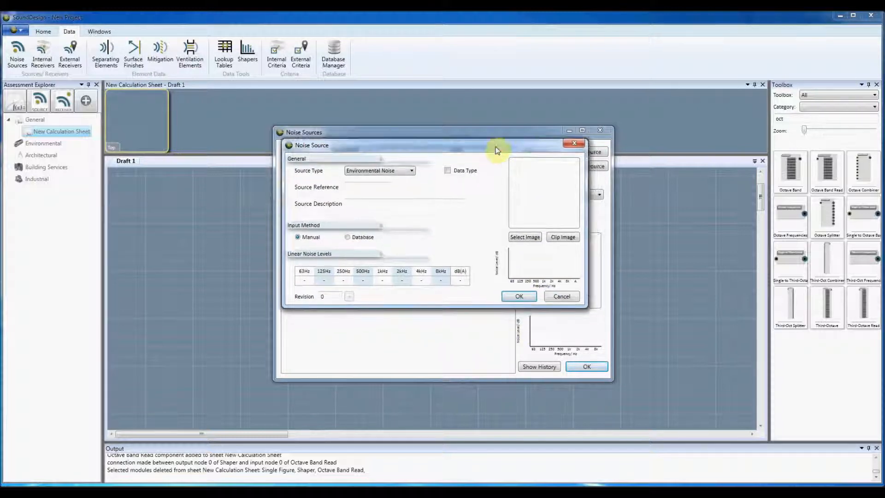
- Review the source types and the reference and description fields, and enable the data type details for the new source
{"action": "left_click", "coordinate": [408, 173]}
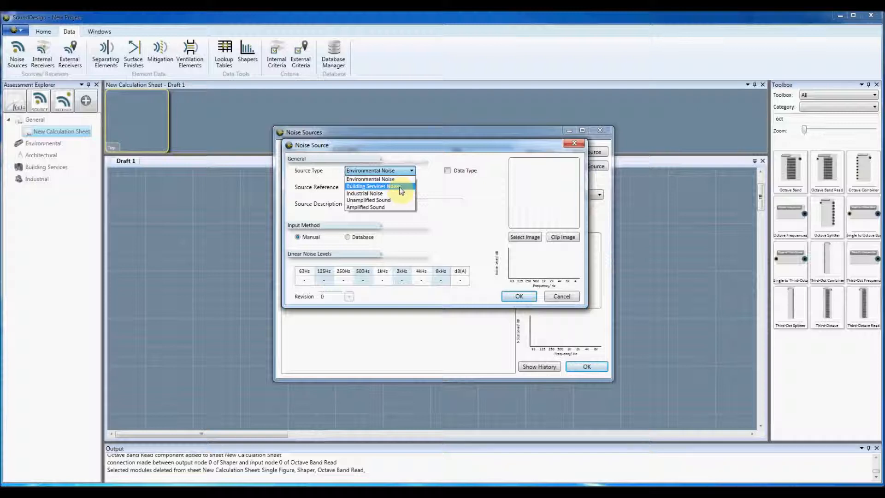
{"action": "left_click", "coordinate": [462, 185]}
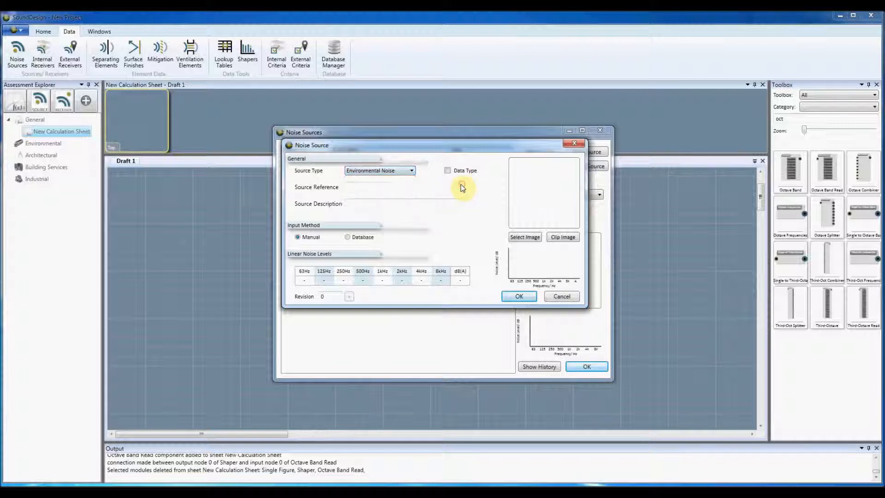
{"action": "left_click", "coordinate": [374, 190]}
{"action": "left_click", "coordinate": [369, 201]}
{"action": "left_click", "coordinate": [447, 171]}
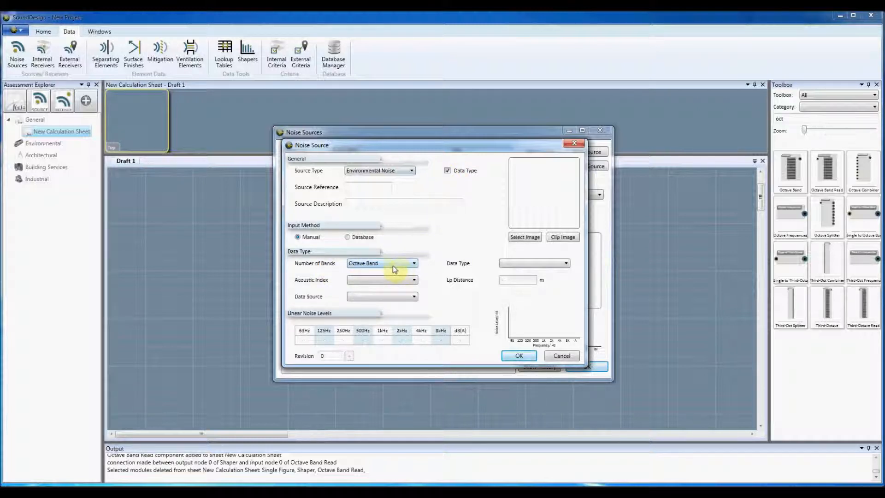
- Examine the available choices for number of bands, acoustic index, data source and data type
{"action": "left_click", "coordinate": [381, 268]}
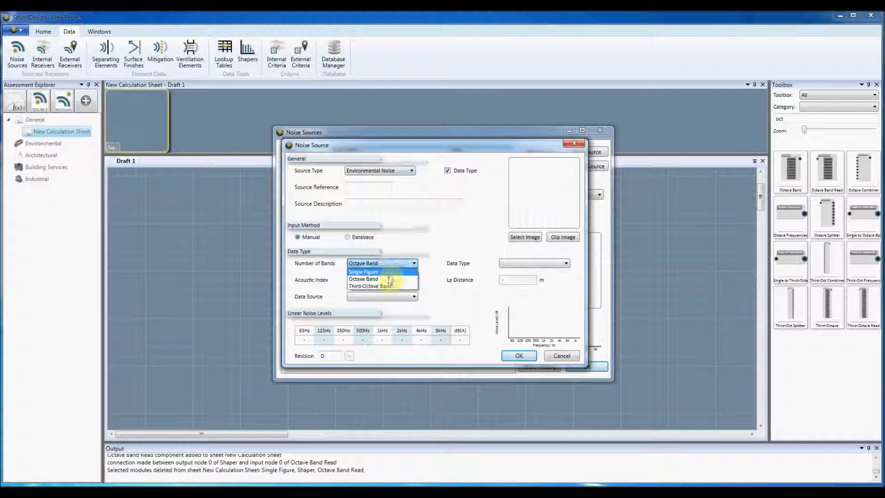
{"action": "left_click", "coordinate": [387, 279]}
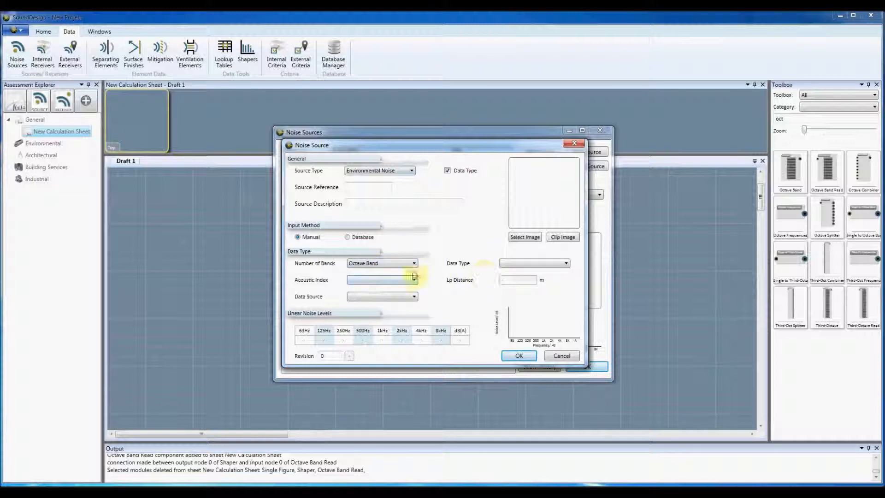
{"action": "left_click", "coordinate": [403, 281]}
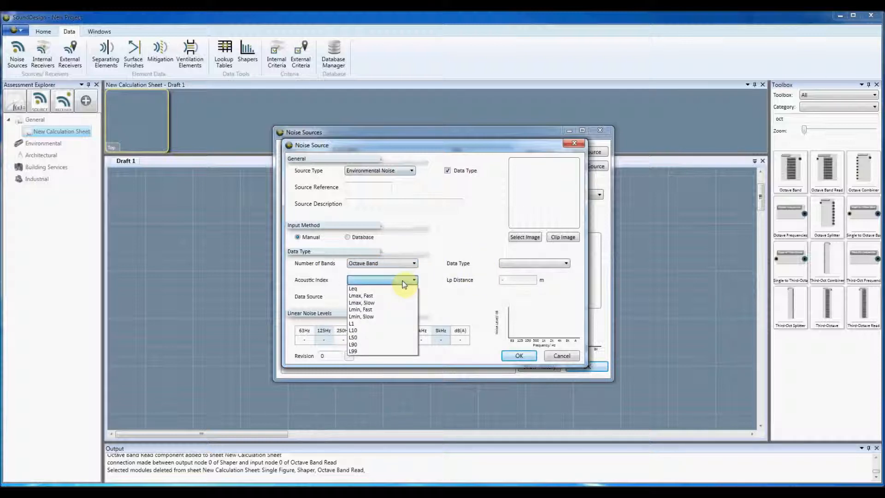
{"action": "left_click", "coordinate": [403, 281]}
{"action": "left_click", "coordinate": [392, 297]}
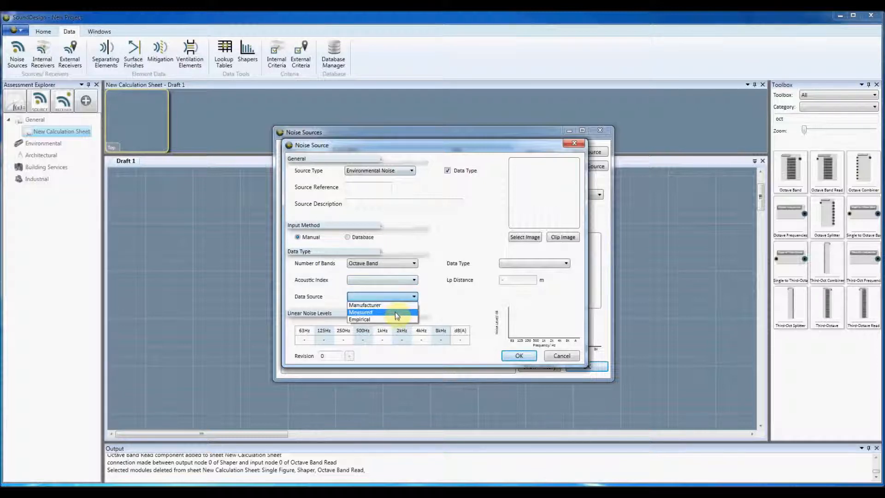
{"action": "left_click", "coordinate": [444, 282]}
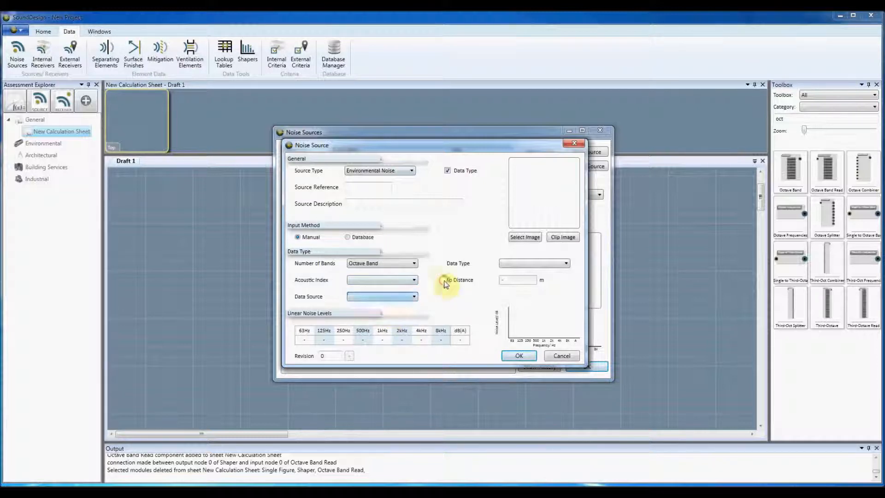
{"action": "left_click", "coordinate": [510, 266]}
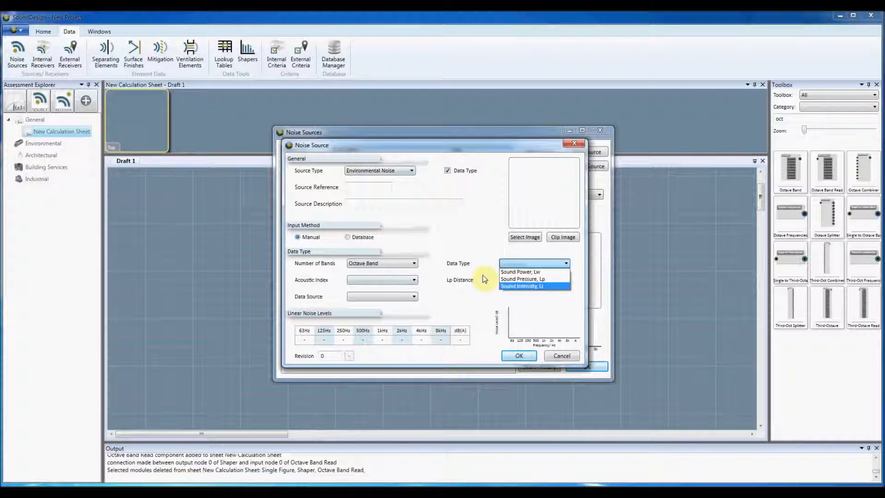
{"action": "left_click", "coordinate": [471, 263]}
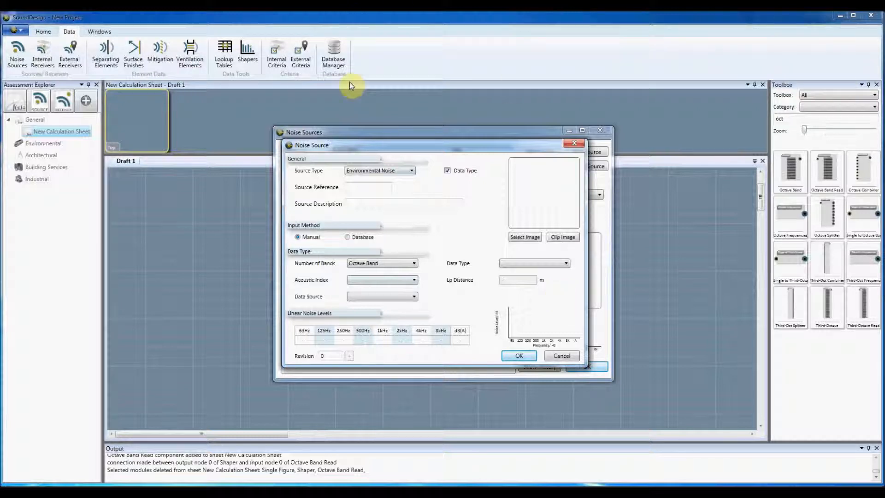
- Set the source's input method to Database and check which databases are available
{"action": "left_click_drag", "start_coordinate": [427, 144], "coordinate": [392, 138]}
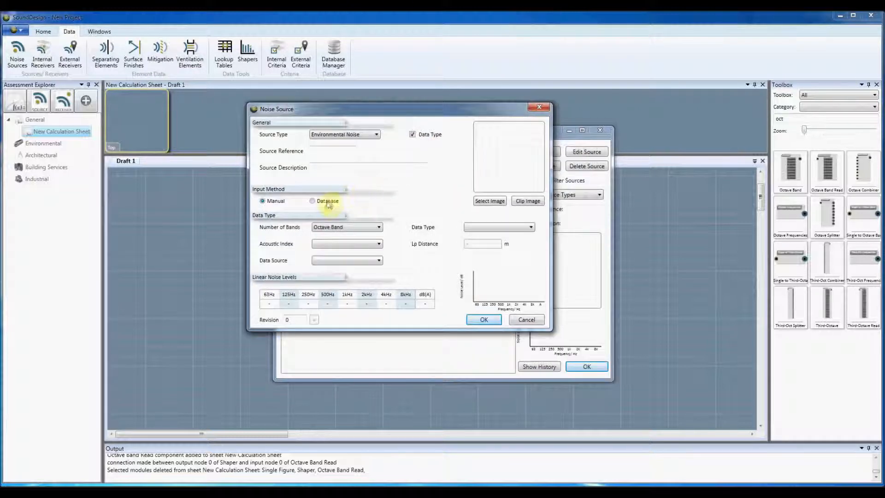
{"action": "left_click", "coordinate": [313, 202]}
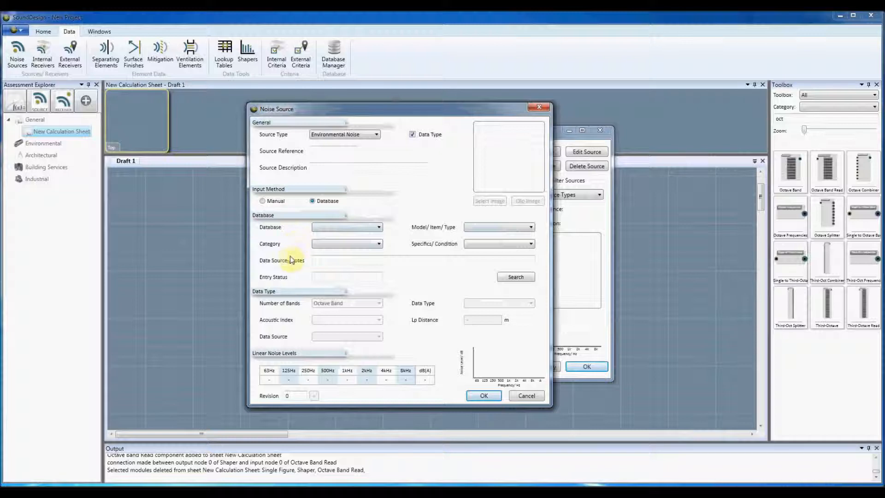
{"action": "left_click", "coordinate": [339, 228]}
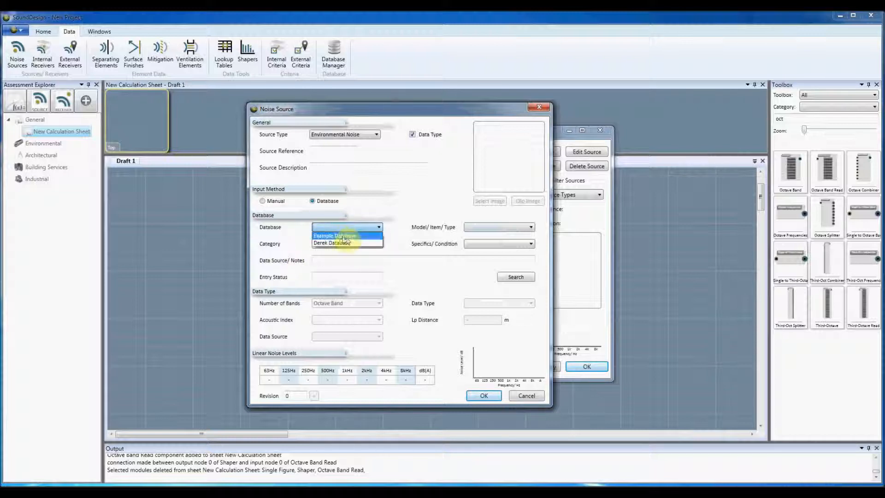
{"action": "left_click", "coordinate": [379, 244]}
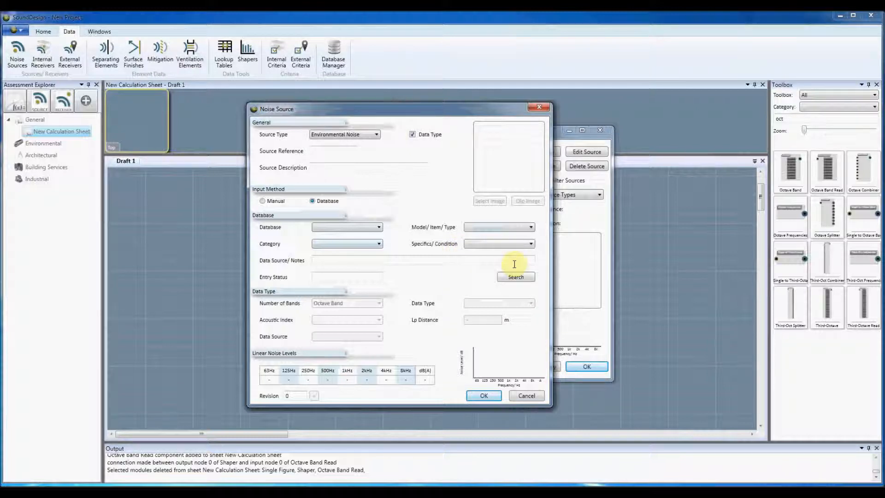
- Search the databases for "mi" and load the Mitsubishi XYZ-123 condenser into the noise source
{"action": "left_click", "coordinate": [520, 278]}
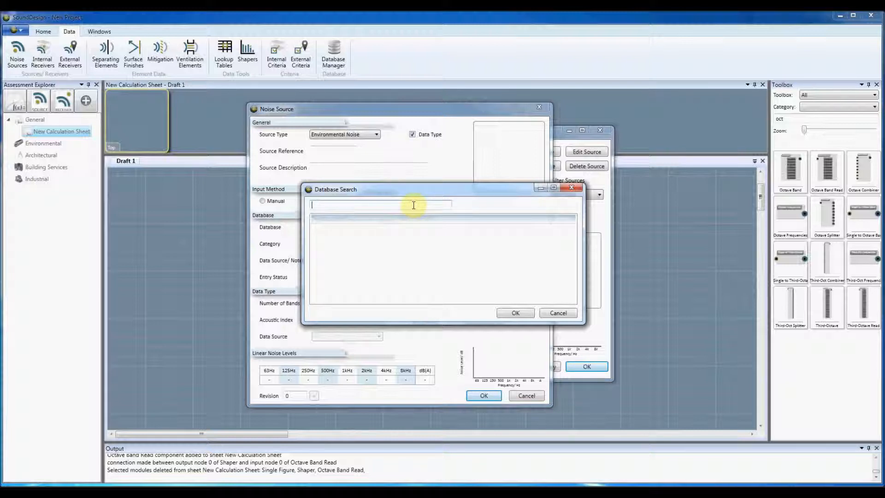
{"action": "left_click", "coordinate": [413, 205]}
{"action": "type", "text": "mi"}
{"action": "left_click", "coordinate": [454, 235]}
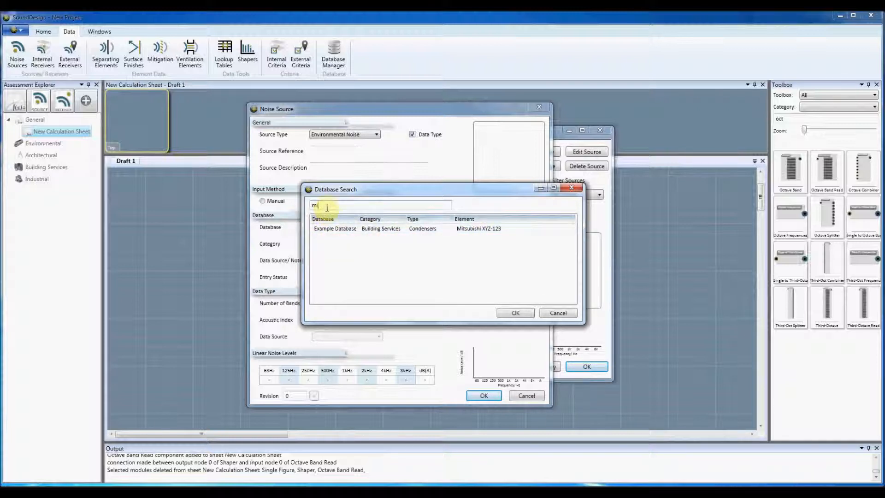
{"action": "left_click", "coordinate": [429, 229]}
{"action": "double_click", "coordinate": [447, 232]}
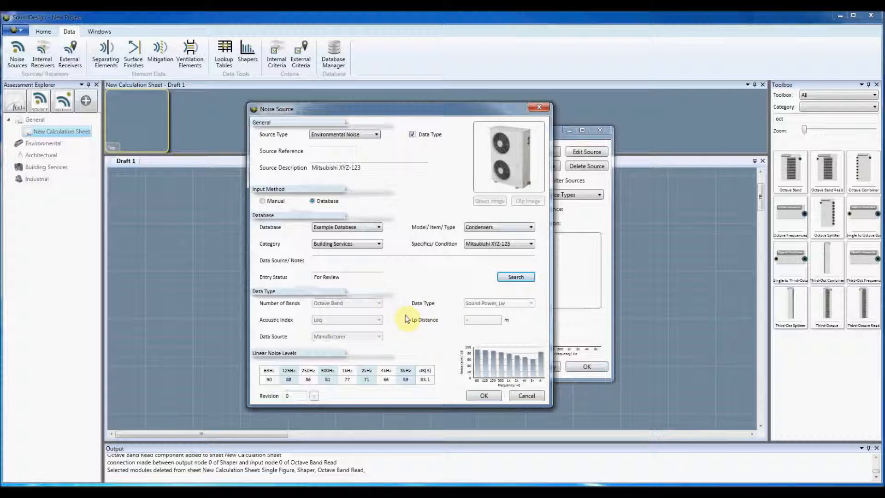
- Give the condenser source the reference COND-01, save it and close the noise sources list
{"action": "left_click", "coordinate": [322, 152]}
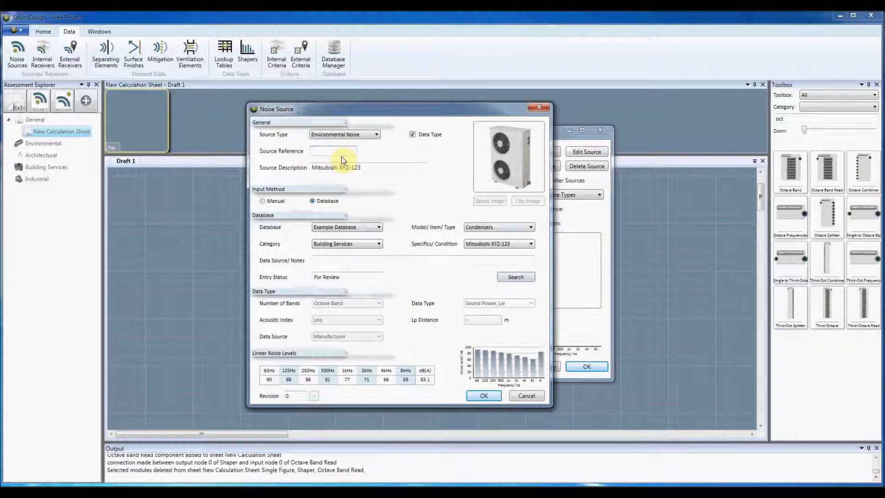
{"action": "type", "text": "COND-01"}
{"action": "left_click", "coordinate": [483, 395]}
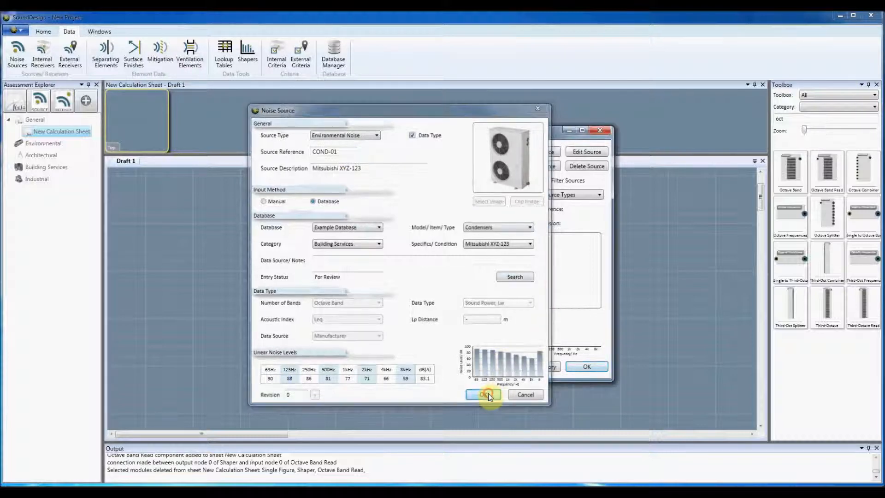
{"action": "left_click", "coordinate": [587, 367]}
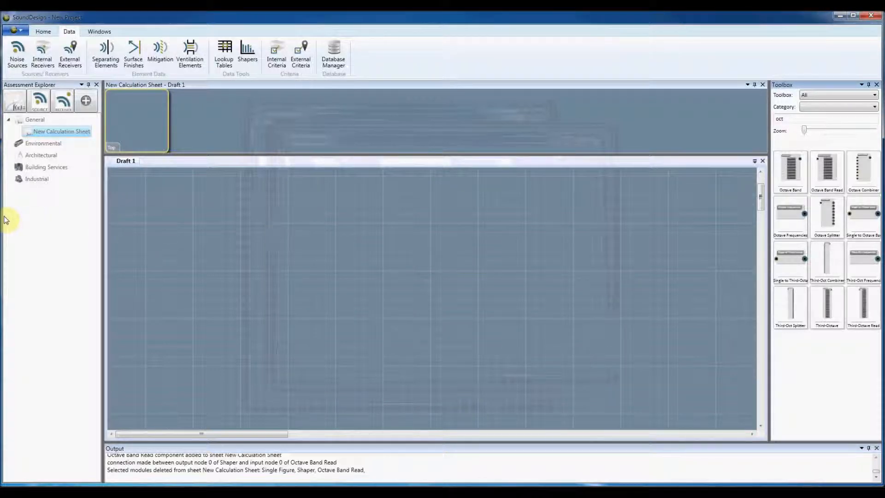
- Uncover the field photo behind the main window, add a second noise source and clip the photo as its image
{"action": "left_click_drag", "start_coordinate": [2, 213], "coordinate": [179, 227]}
{"action": "left_click", "coordinate": [196, 51]}
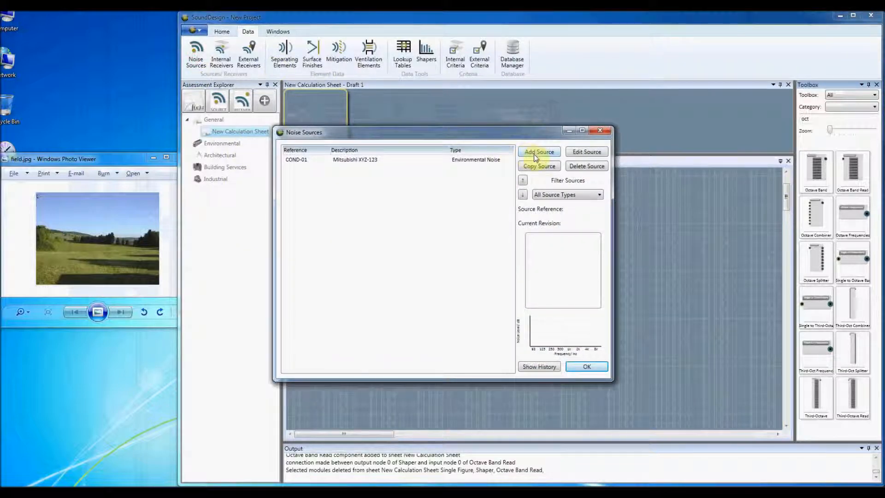
{"action": "left_click", "coordinate": [535, 154]}
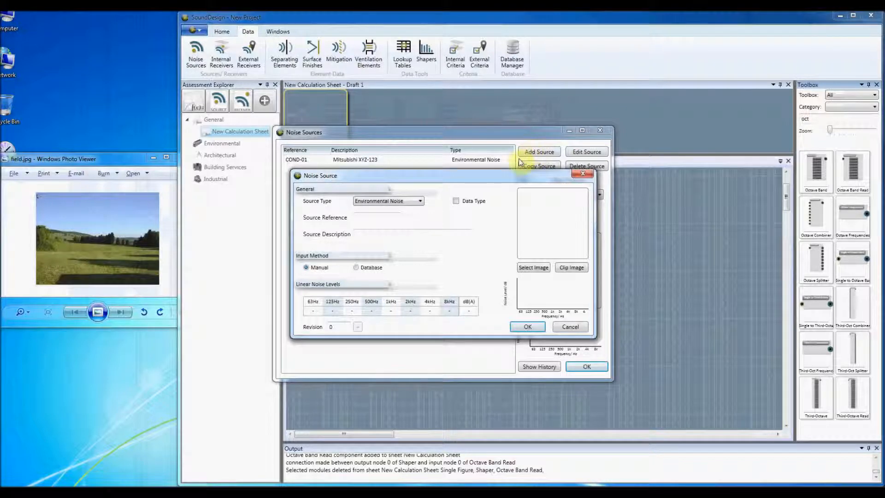
{"action": "left_click", "coordinate": [568, 268]}
{"action": "left_click_drag", "start_coordinate": [37, 197], "coordinate": [159, 283]}
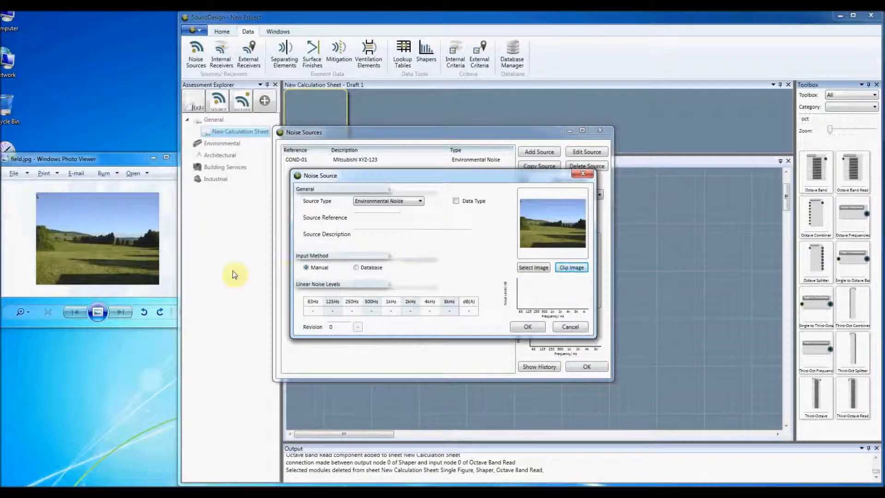
- Enter the source reference MP1 and the description "Field 50m from Road"
{"action": "left_click", "coordinate": [371, 217]}
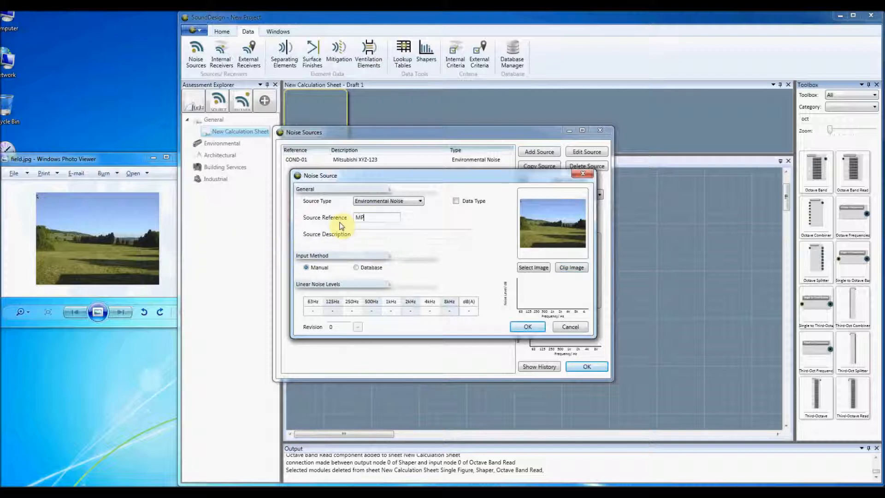
{"action": "left_click", "coordinate": [365, 234]}
{"action": "type", "text": "Field 50m from Road"}
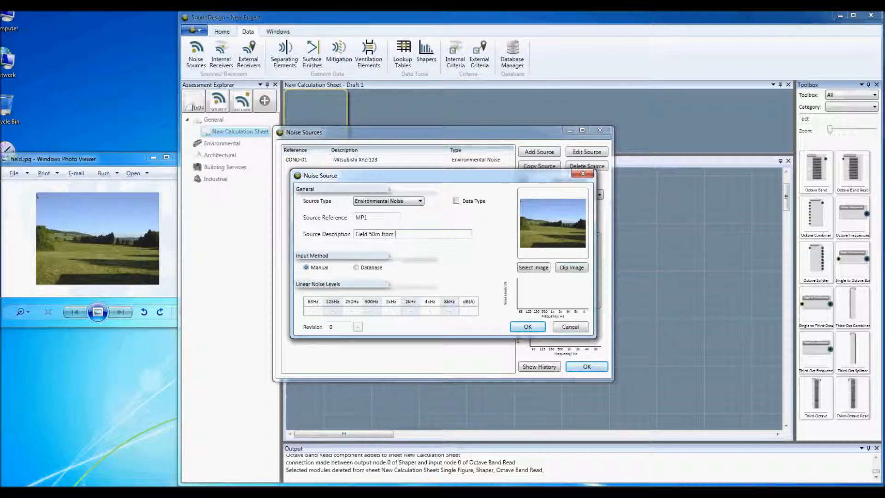
- Enter the linear noise levels from 63 Hz to 8 kHz as 72, 70, 66, 64, 64, 60, 55 and 49
{"action": "left_click", "coordinate": [316, 311]}
{"action": "type", "text": "72"}
{"action": "key", "text": "Tab"}
{"action": "type", "text": "70"}
{"action": "key", "text": "Tab"}
{"action": "type", "text": "66"}
{"action": "key", "text": "Tab"}
{"action": "type", "text": "64"}
{"action": "key", "text": "Tab"}
{"action": "type", "text": "64"}
{"action": "key", "text": "Tab"}
{"action": "type", "text": "60"}
{"action": "key", "text": "Tab"}
{"action": "type", "text": "55"}
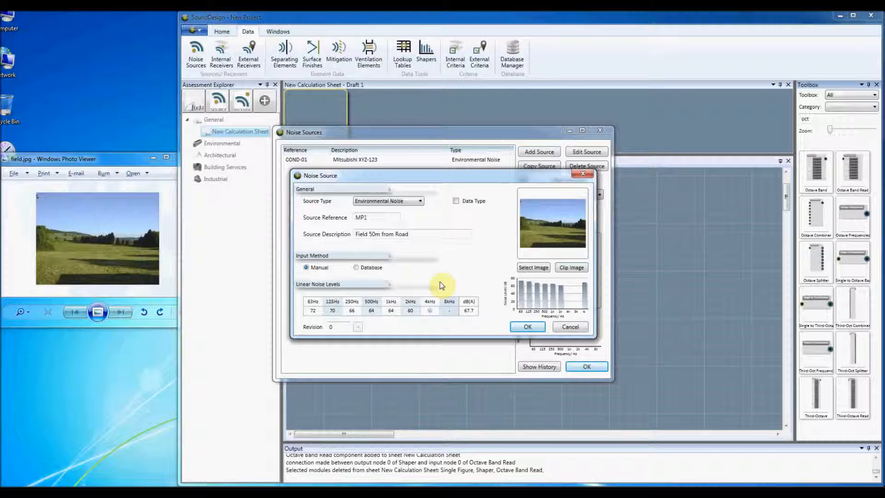
{"action": "key", "text": "Tab"}
{"action": "type", "text": "49"}
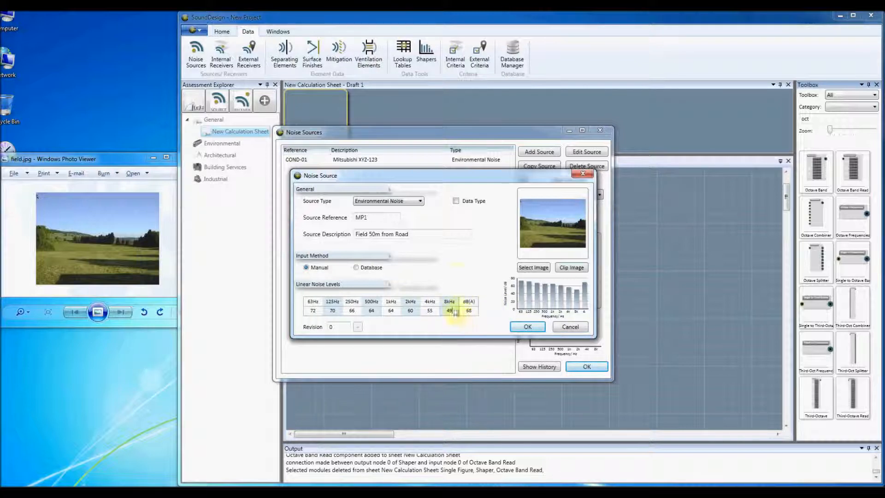
- Add data type details to MP1: acoustic index Leq, data source Measured, Sound Pressure, Lp at 50 m; save it and close the noise sources list
{"action": "left_click", "coordinate": [455, 202]}
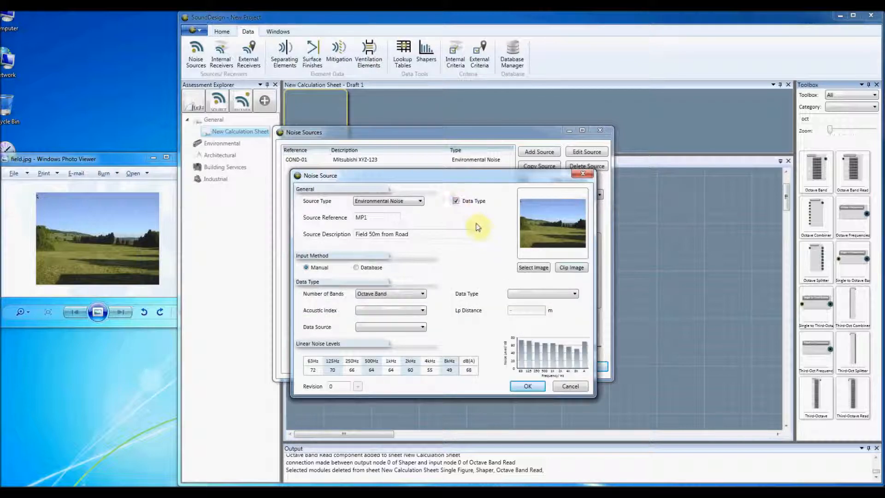
{"action": "left_click", "coordinate": [383, 310]}
{"action": "left_click", "coordinate": [380, 319]}
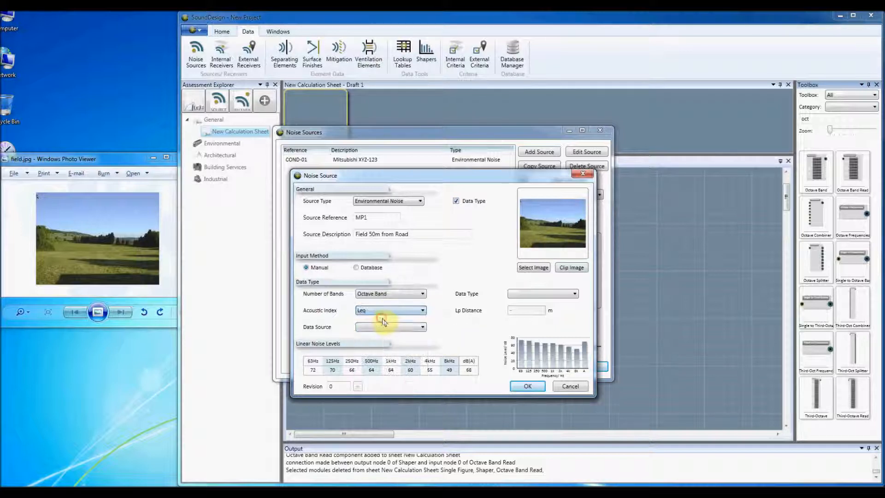
{"action": "left_click", "coordinate": [380, 328]}
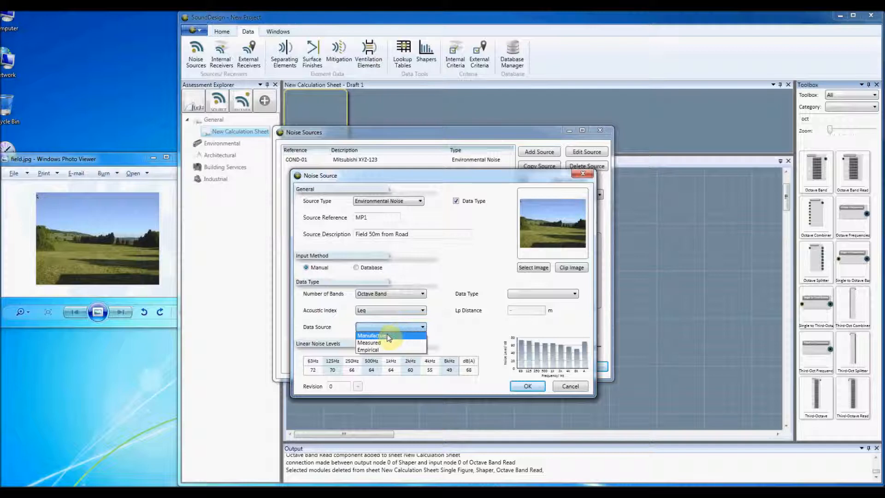
{"action": "left_click", "coordinate": [375, 343]}
{"action": "left_click", "coordinate": [537, 294]}
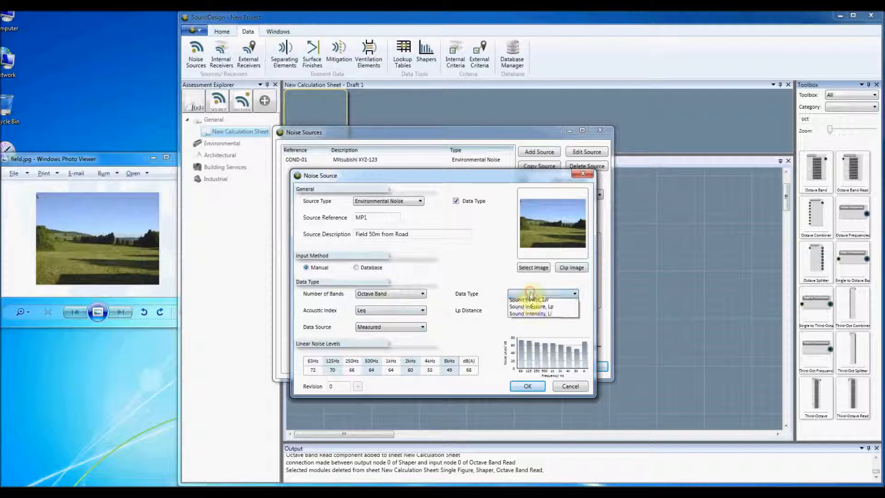
{"action": "left_click", "coordinate": [528, 312]}
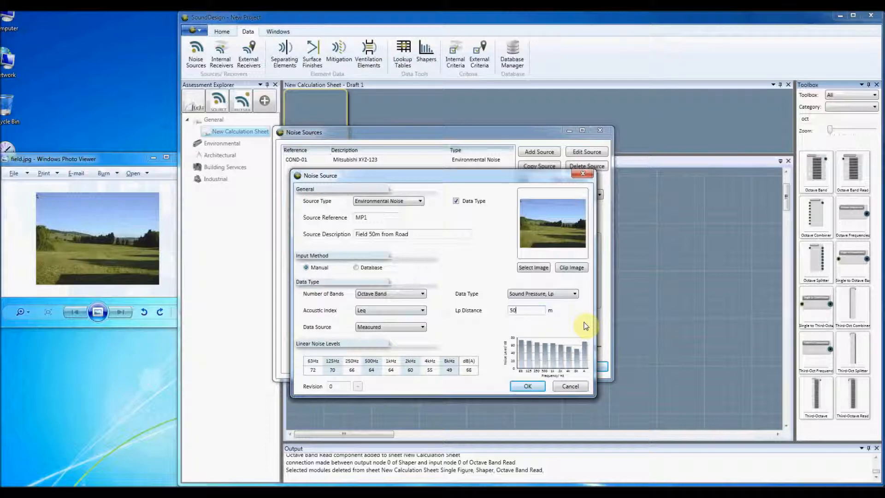
{"action": "left_click", "coordinate": [535, 386]}
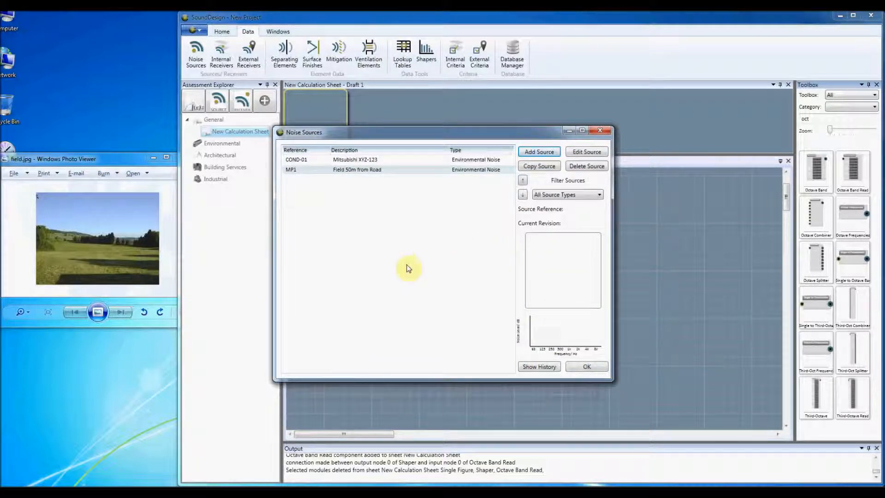
{"action": "left_click", "coordinate": [582, 367]}
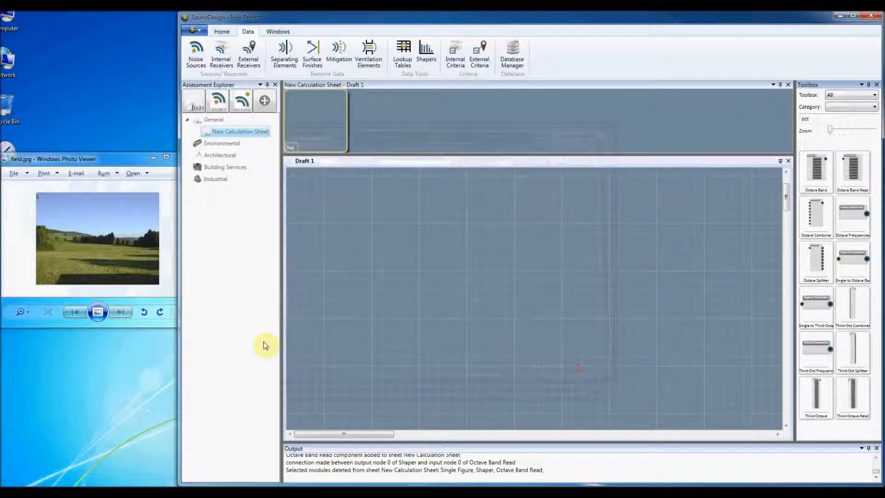
- Widen the main window over the photo viewer and add a Building Services Noise source with the Fan Empirical input method
{"action": "left_click_drag", "start_coordinate": [179, 323], "coordinate": [1, 323]}
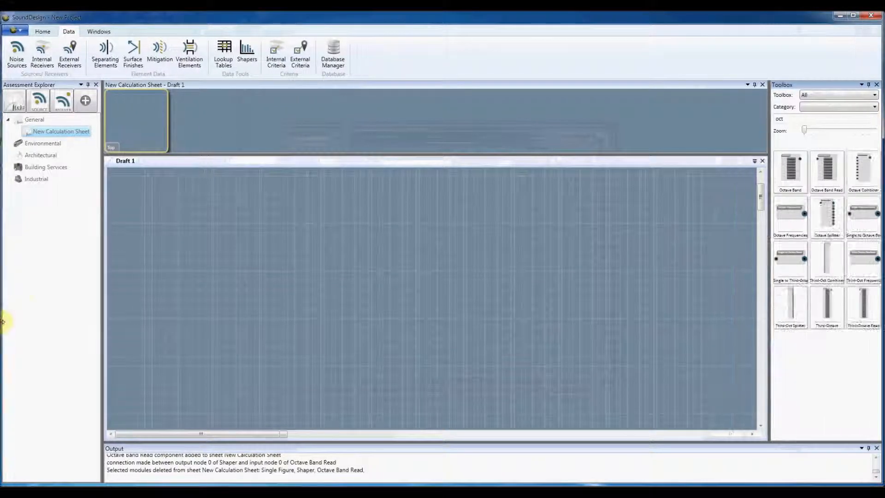
{"action": "left_click", "coordinate": [16, 53]}
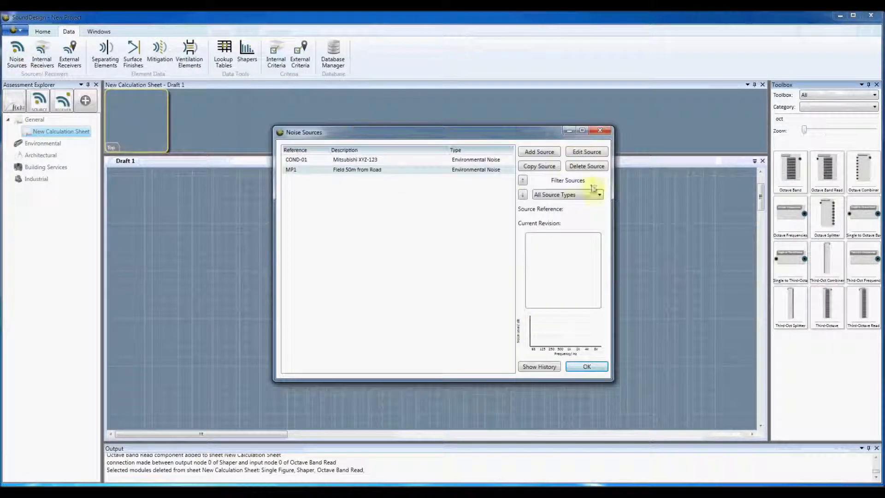
{"action": "left_click", "coordinate": [538, 153]}
{"action": "left_click", "coordinate": [410, 202]}
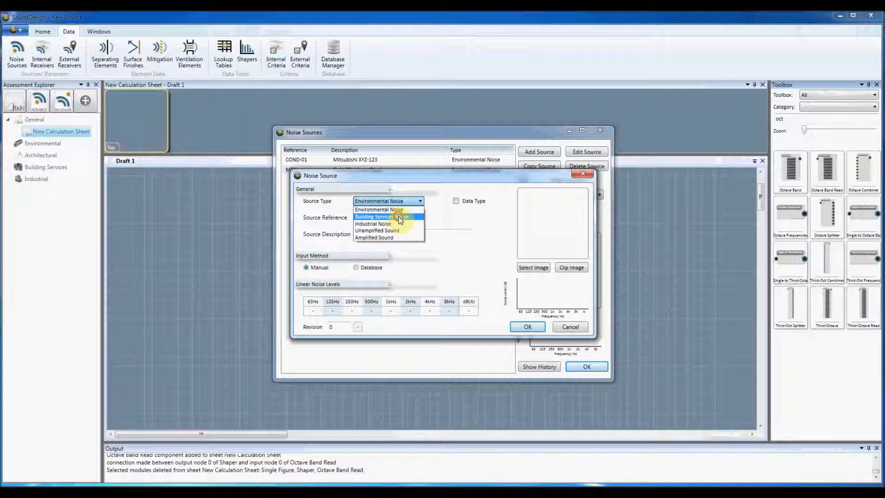
{"action": "left_click", "coordinate": [399, 217]}
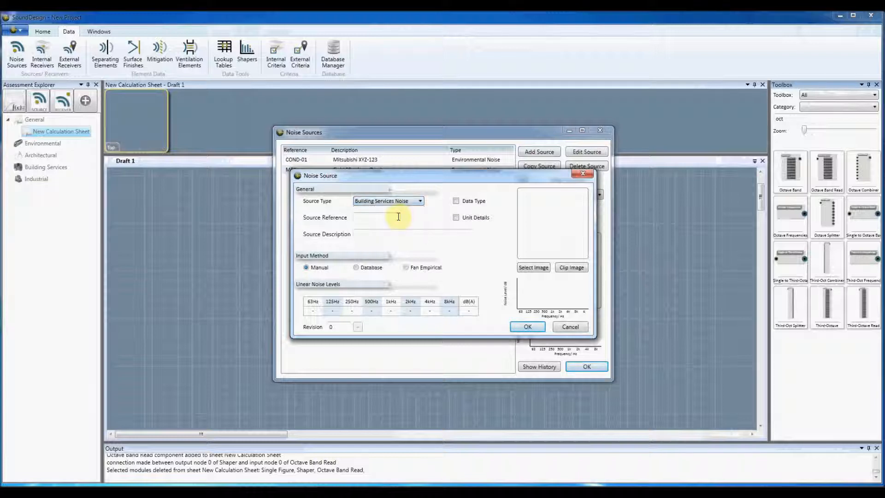
{"action": "left_click", "coordinate": [407, 268]}
{"action": "left_click_drag", "start_coordinate": [415, 178], "coordinate": [385, 115]}
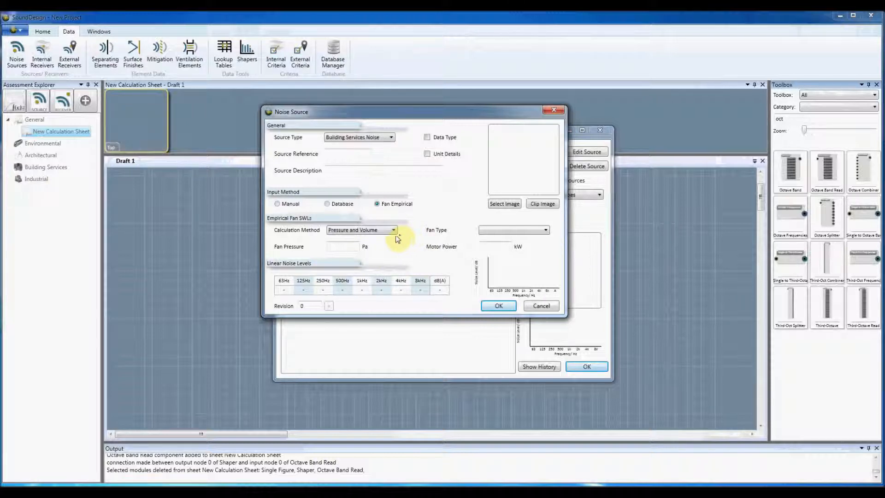
- Enable the unit details for the fan source and set its air volume to 5 m³/s
{"action": "left_click", "coordinate": [427, 154]}
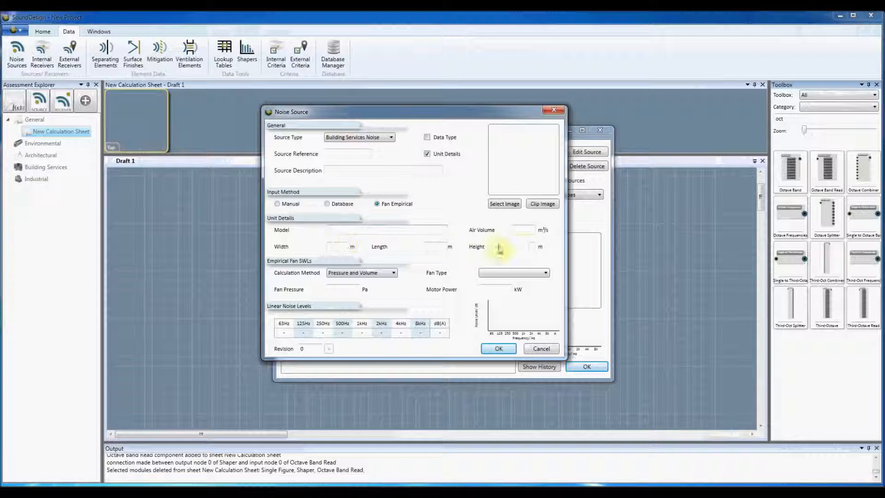
{"action": "left_click", "coordinate": [528, 229]}
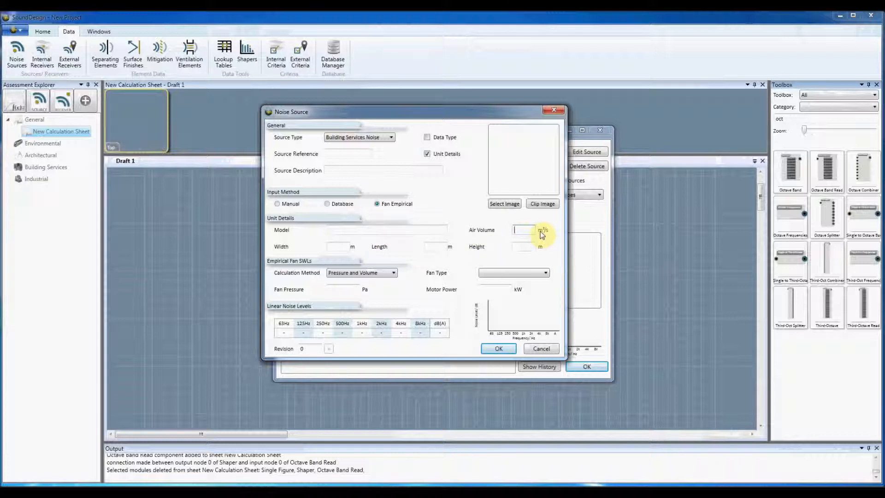
{"action": "type", "text": "5"}
- Calculate the fan levels by Pressure and Volume with a fan pressure of 300 Pa and fan type Centrifugal BW Curved
{"action": "left_click", "coordinate": [367, 274]}
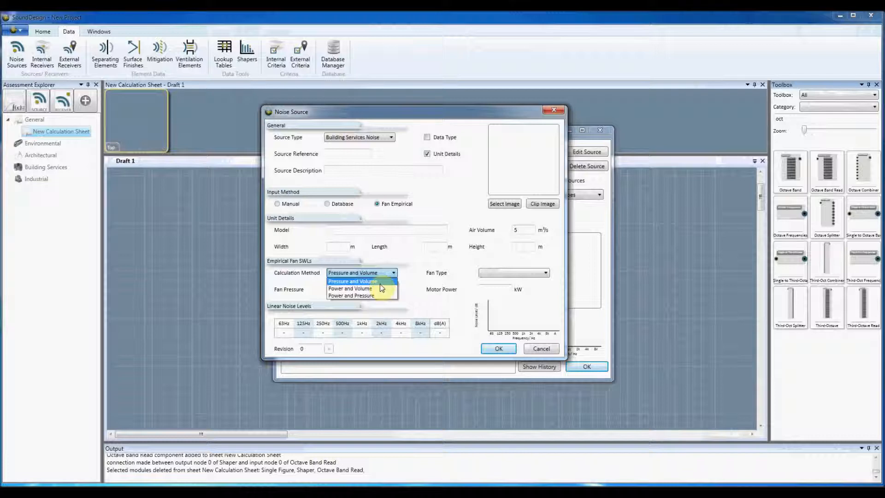
{"action": "left_click", "coordinate": [380, 283]}
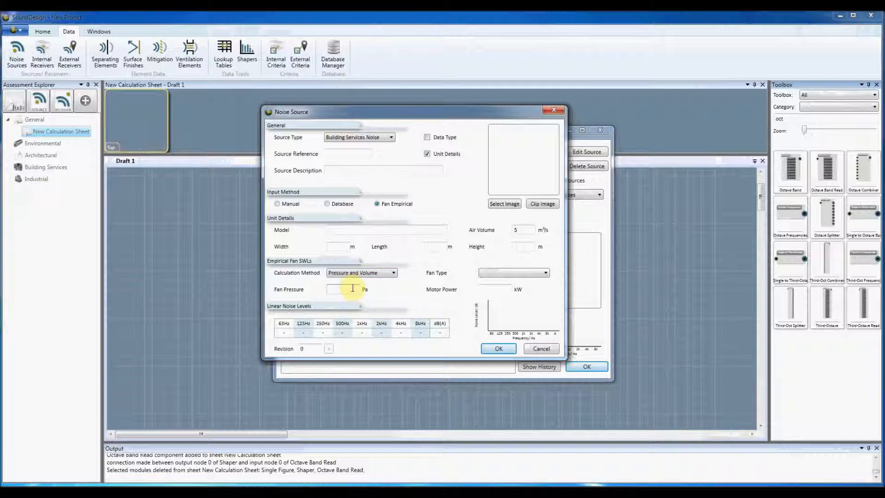
{"action": "left_click", "coordinate": [353, 288]}
{"action": "type", "text": "300"}
{"action": "left_click", "coordinate": [498, 276]}
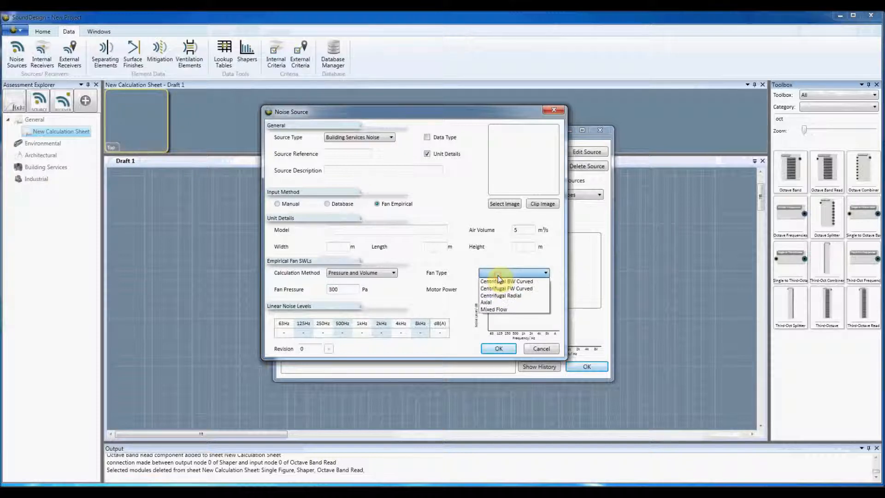
{"action": "left_click", "coordinate": [533, 282]}
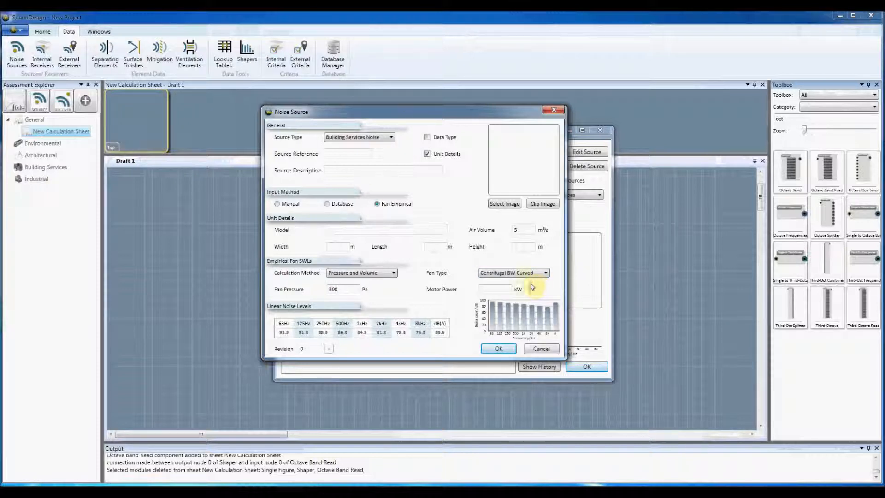
- Enter the source reference EF-01 and the description "Extract Fan", and save the fan source
{"action": "left_click", "coordinate": [341, 155]}
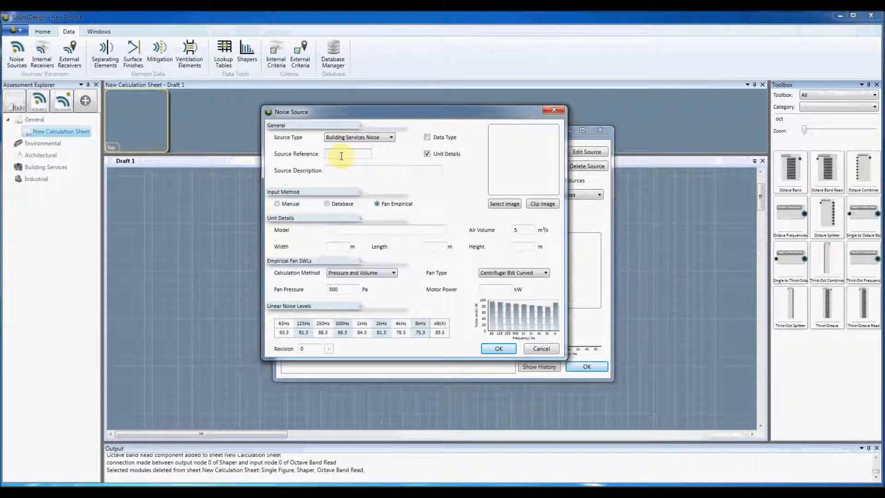
{"action": "type", "text": "E"}
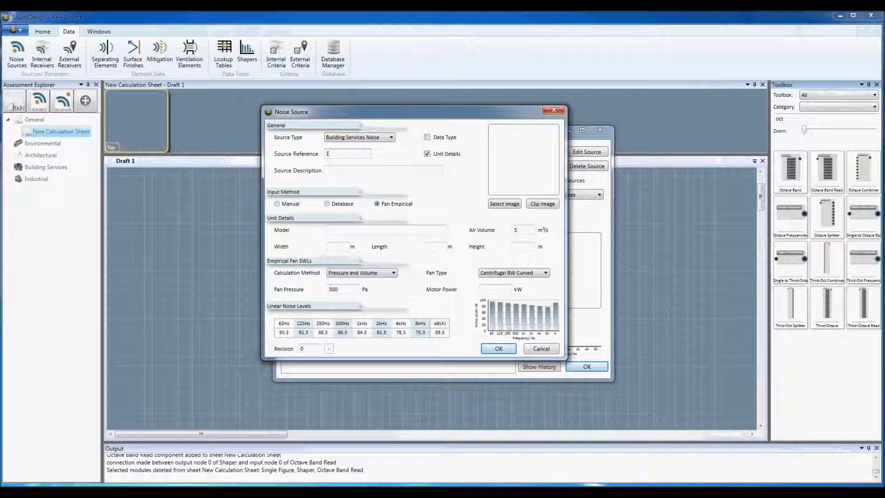
{"action": "type", "text": "F-01"}
{"action": "left_click", "coordinate": [386, 172]}
{"action": "type", "text": "Extract Fan"}
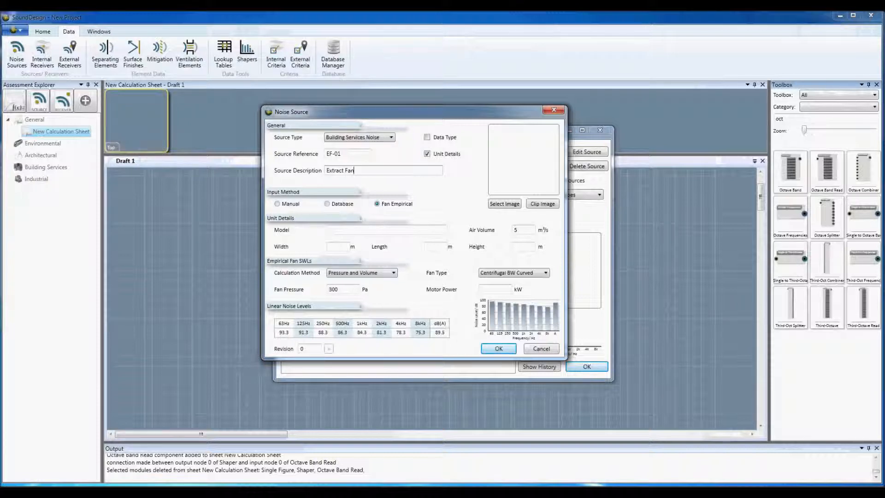
{"action": "left_click", "coordinate": [499, 351]}
- Review the image and spectrum previews of the COND-01, MP1 and EF-01 sources, and close the noise sources list
{"action": "left_click", "coordinate": [393, 160]}
{"action": "left_click", "coordinate": [394, 170]}
{"action": "left_click", "coordinate": [395, 179]}
{"action": "left_click", "coordinate": [395, 161]}
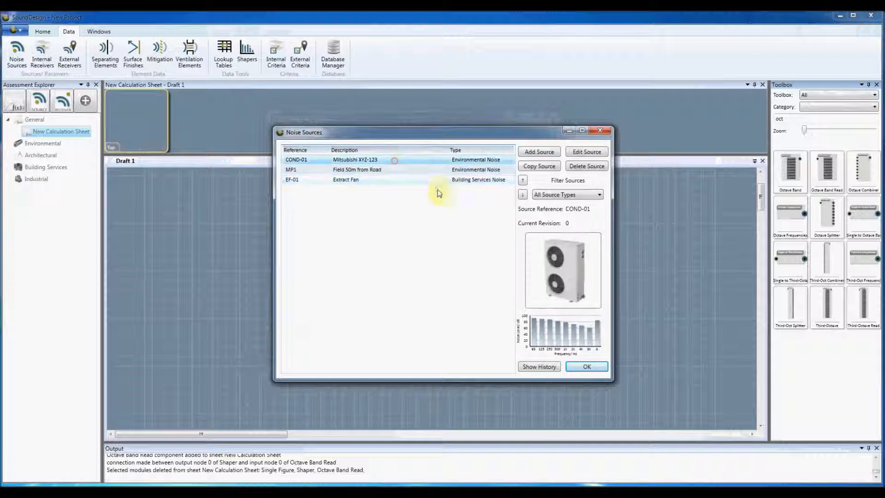
{"action": "left_click", "coordinate": [592, 366]}
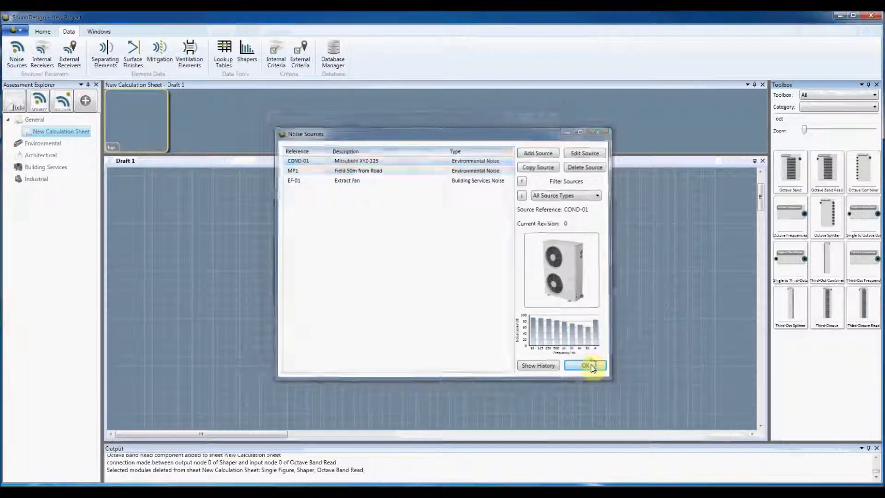
- Filter the toolbox for "noi" and place the single-output and the multi-output Noise Source components on the calculation sheet
{"action": "double_click", "coordinate": [798, 120]}
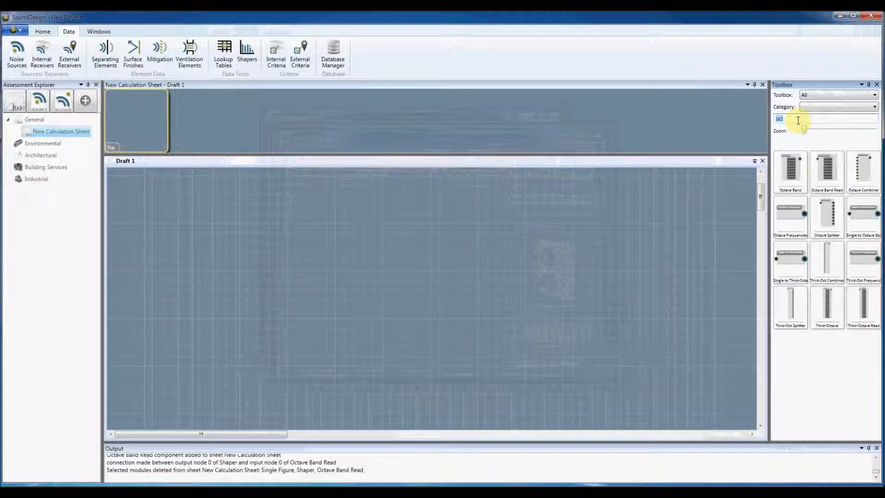
{"action": "type", "text": "noi"}
{"action": "left_click_drag", "start_coordinate": [830, 172], "coordinate": [172, 217]}
{"action": "left_click_drag", "start_coordinate": [852, 174], "coordinate": [233, 282]}
- Assign COND-01 to both Noise Source components, moving the single-output one above and to the right of the other
{"action": "left_click", "coordinate": [199, 216]}
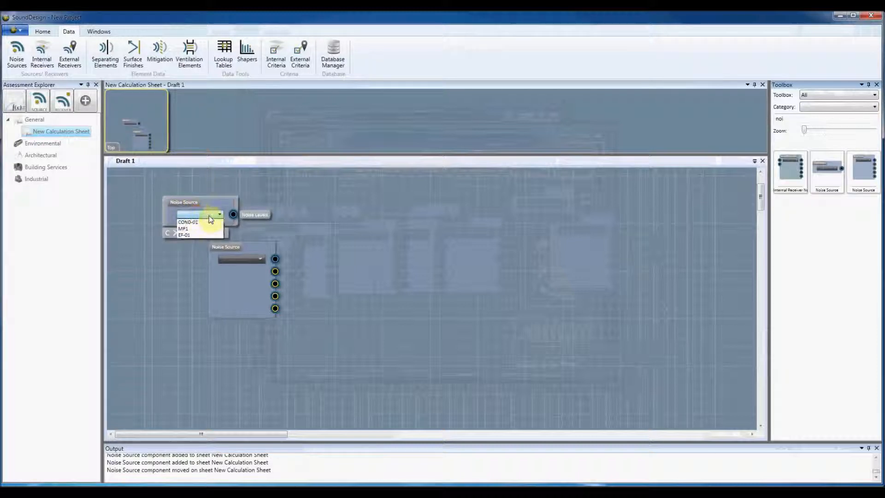
{"action": "left_click", "coordinate": [202, 222]}
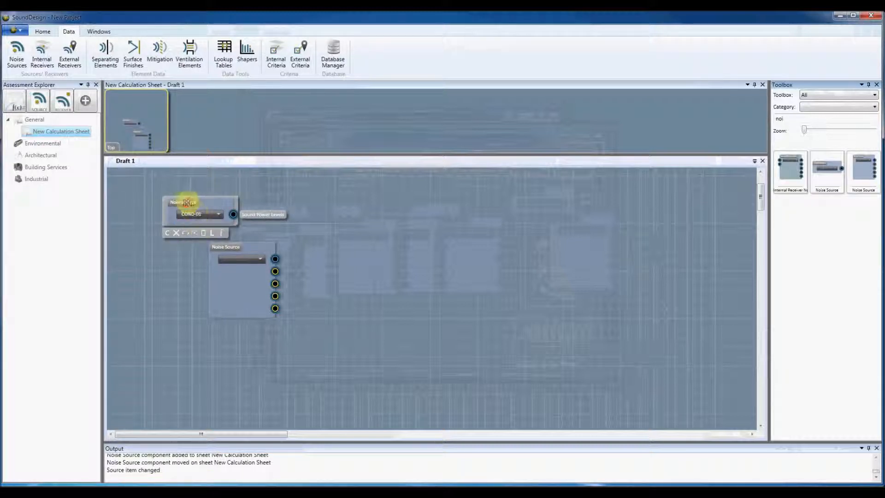
{"action": "left_click_drag", "start_coordinate": [186, 203], "coordinate": [332, 193]}
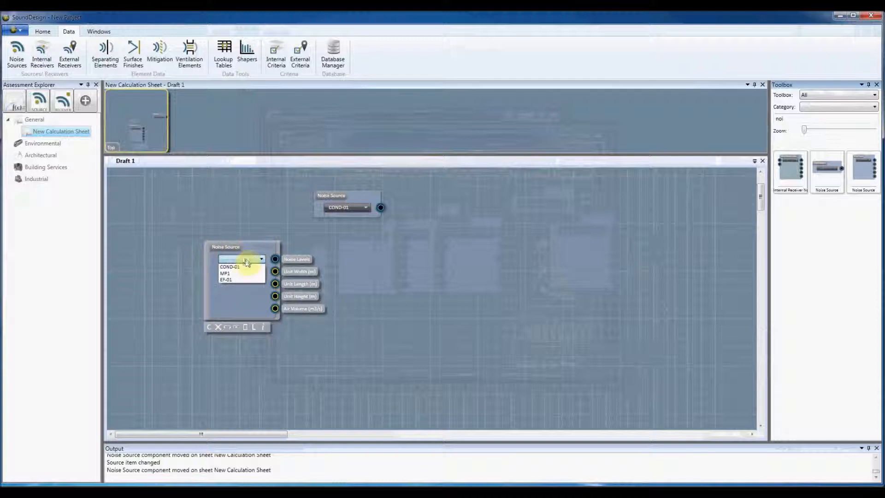
{"action": "left_click", "coordinate": [243, 266]}
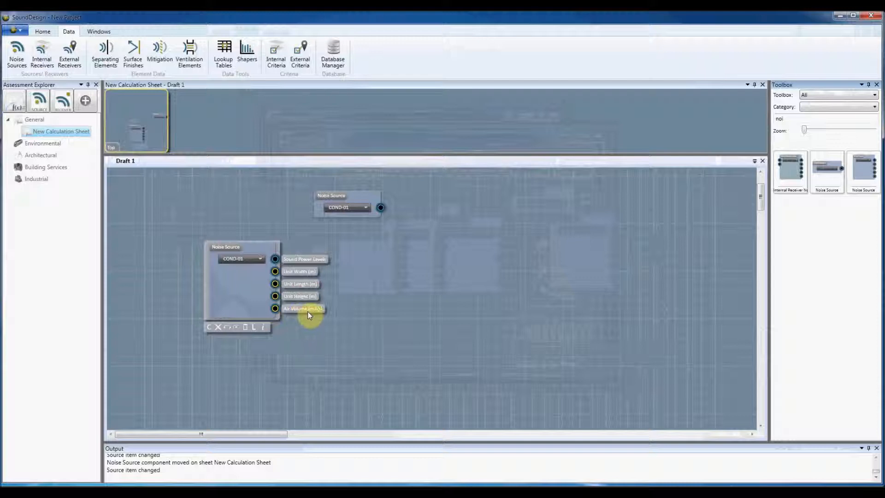
- Inspect the multi-output component's output labels and switch the single-output Noise Source component to MP1
{"action": "scroll", "coordinate": [304, 309], "scroll_direction": "up", "scroll_amount": 3}
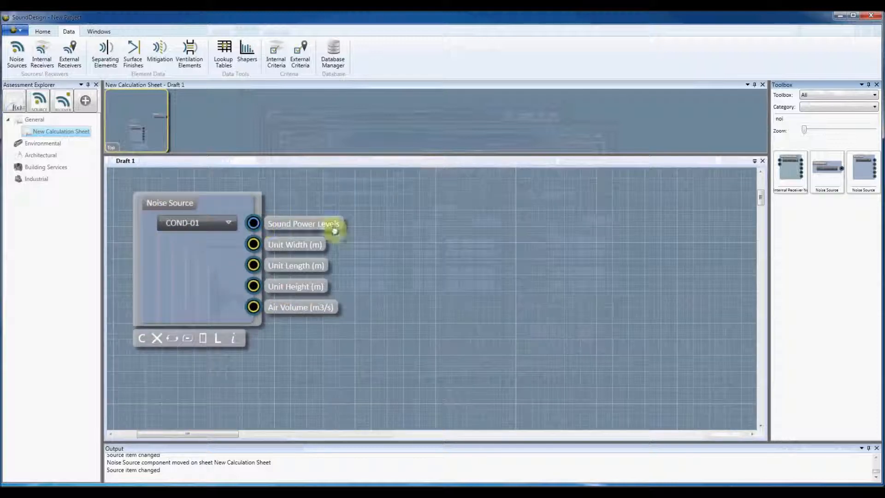
{"action": "scroll", "coordinate": [373, 232], "scroll_direction": "down", "scroll_amount": 4}
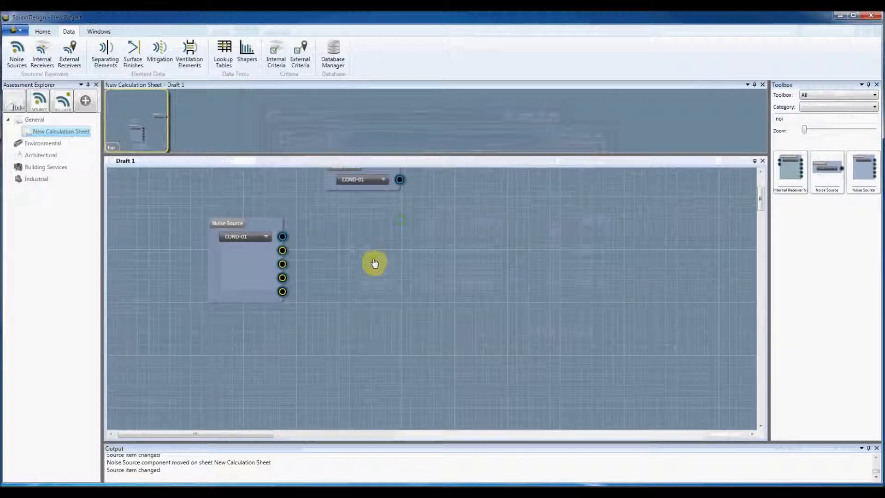
{"action": "left_click_drag", "start_coordinate": [376, 261], "coordinate": [359, 286]}
{"action": "left_click", "coordinate": [352, 203]}
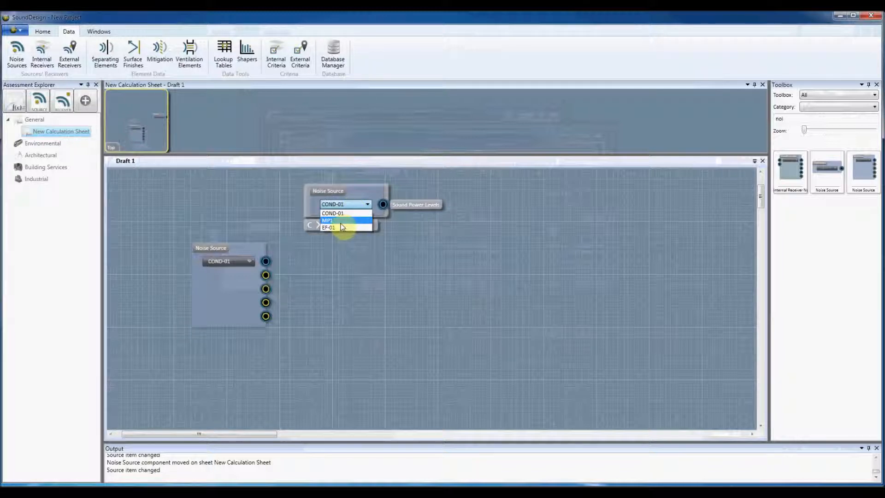
{"action": "left_click", "coordinate": [338, 221]}
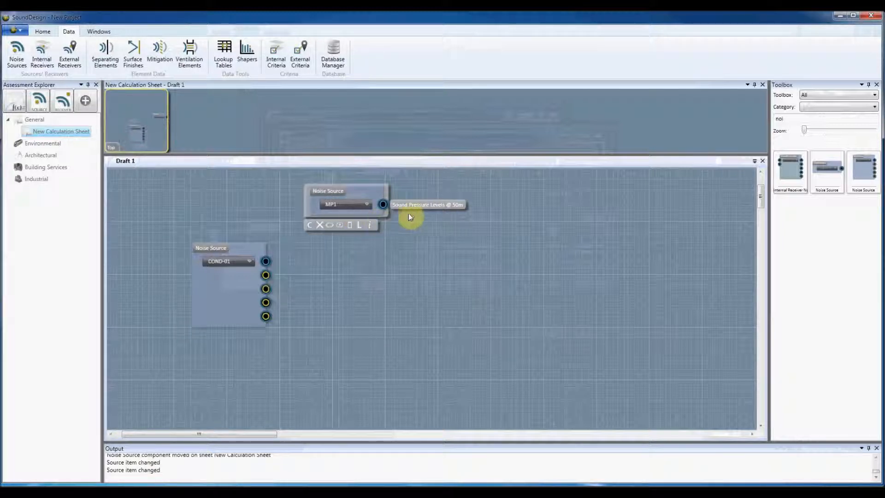
- Move the MP1 Noise Source component down to sit beside the COND-01 component
{"action": "left_click_drag", "start_coordinate": [330, 192], "coordinate": [324, 192]}
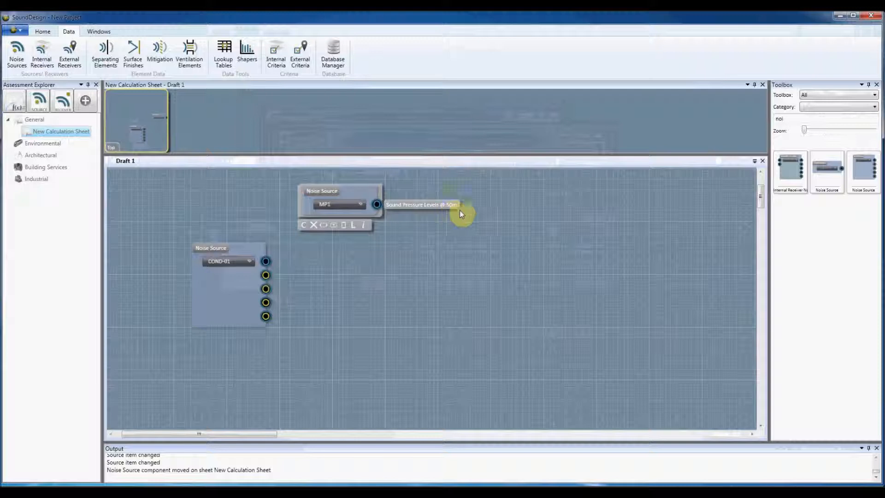
{"action": "left_click_drag", "start_coordinate": [329, 191], "coordinate": [359, 233]}
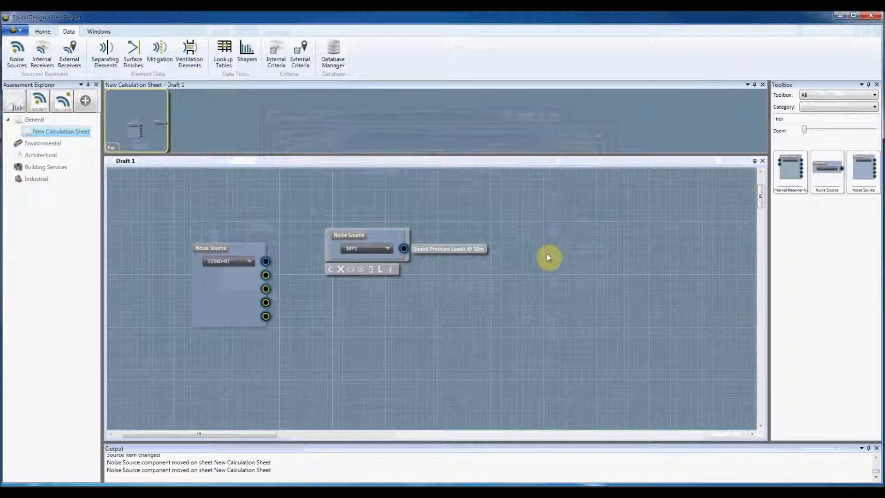
{"action": "left_click_drag", "start_coordinate": [350, 237], "coordinate": [343, 233]}
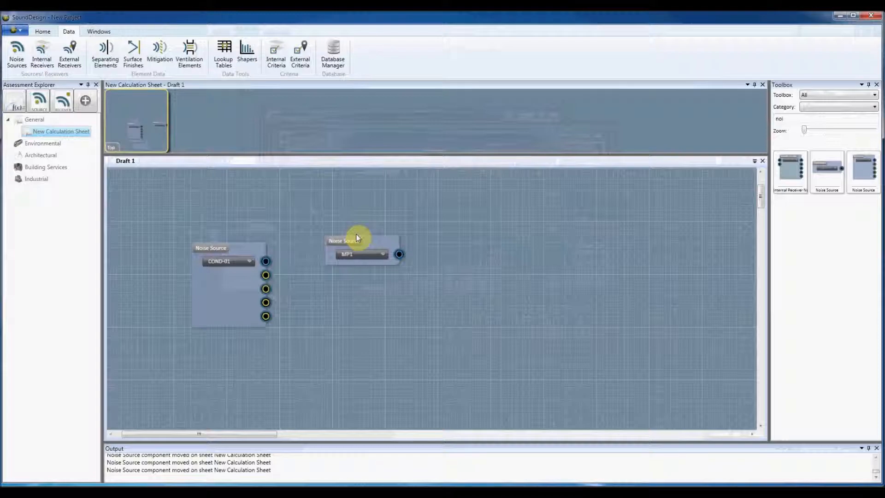